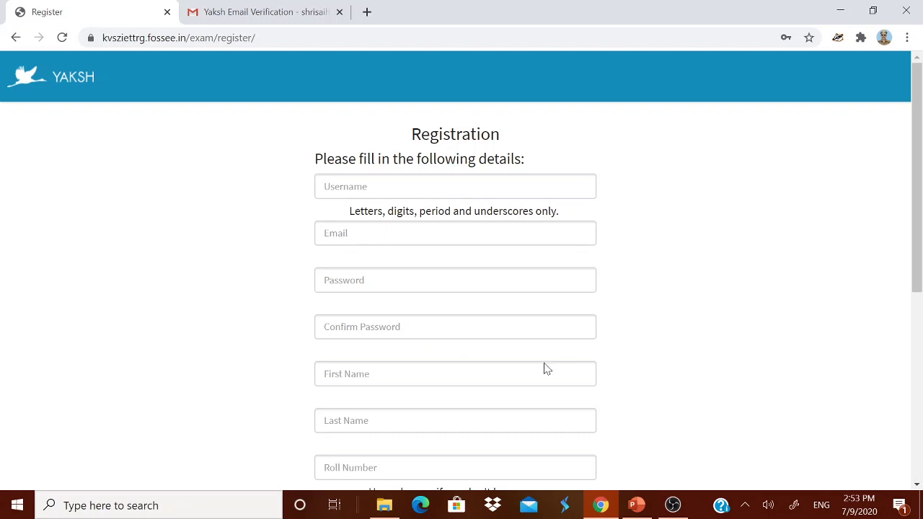
- Enter EMPLOYEE CODE, NAME OF YOUR KV, KVS and DESIGNATION as roll number, institute, department and position
scroll(446, 382, "down", 1)
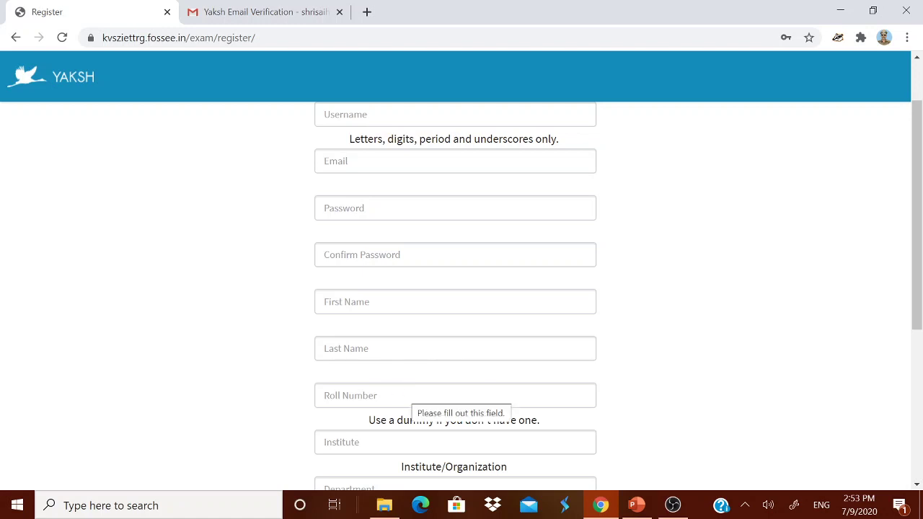
left_click(414, 395)
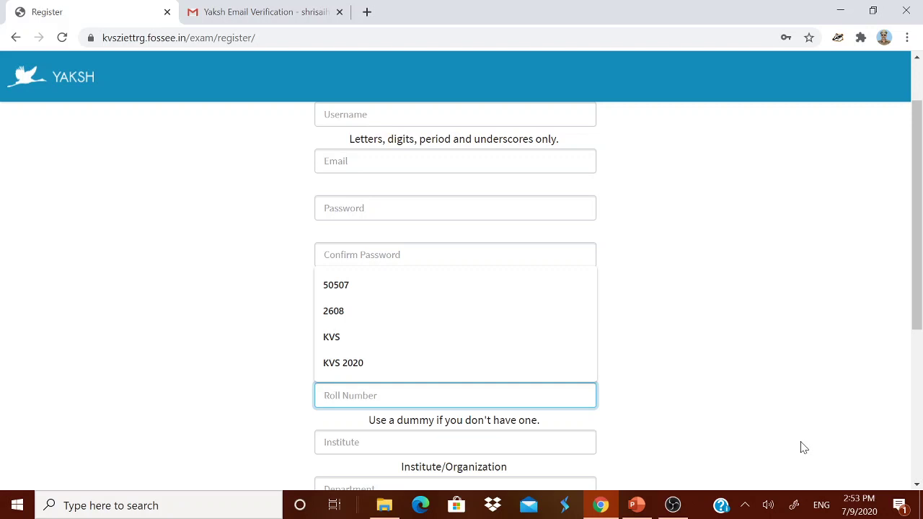
type("EMPLO")
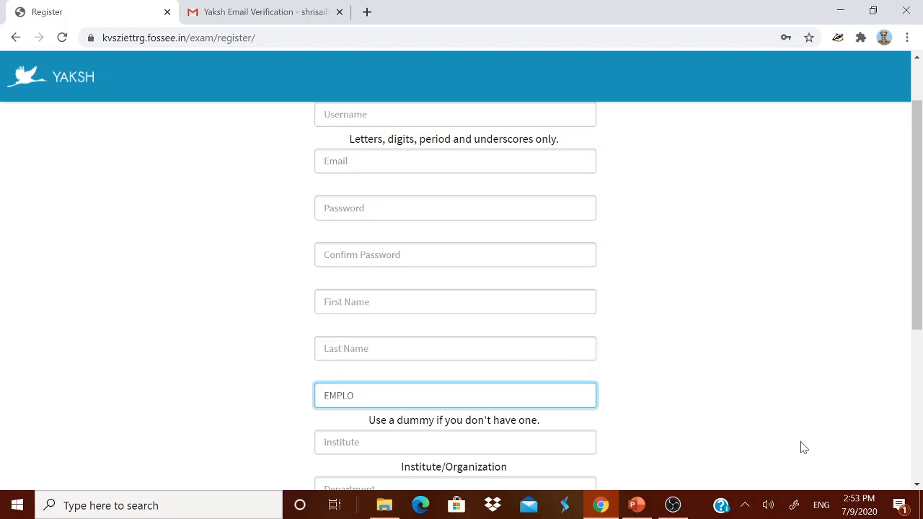
type("YEE CODE")
scroll(803, 448, "down", 1)
key("Tab")
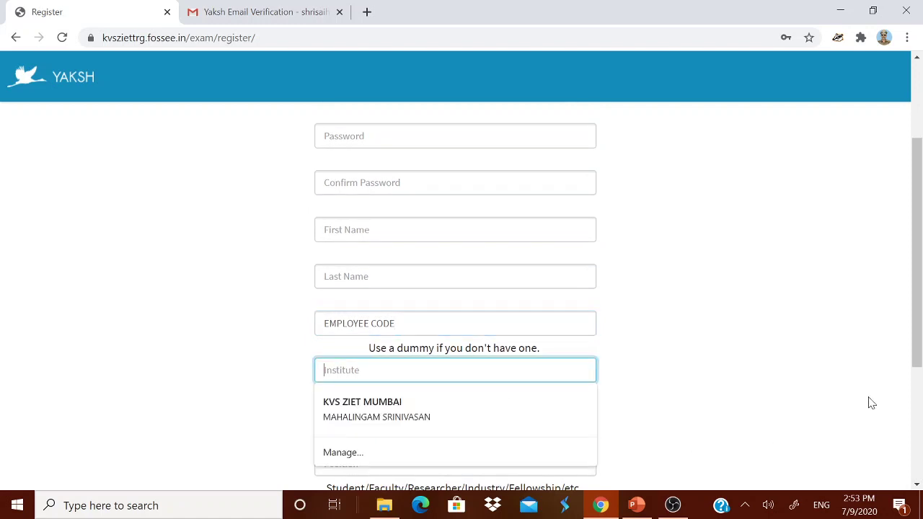
type("NAM")
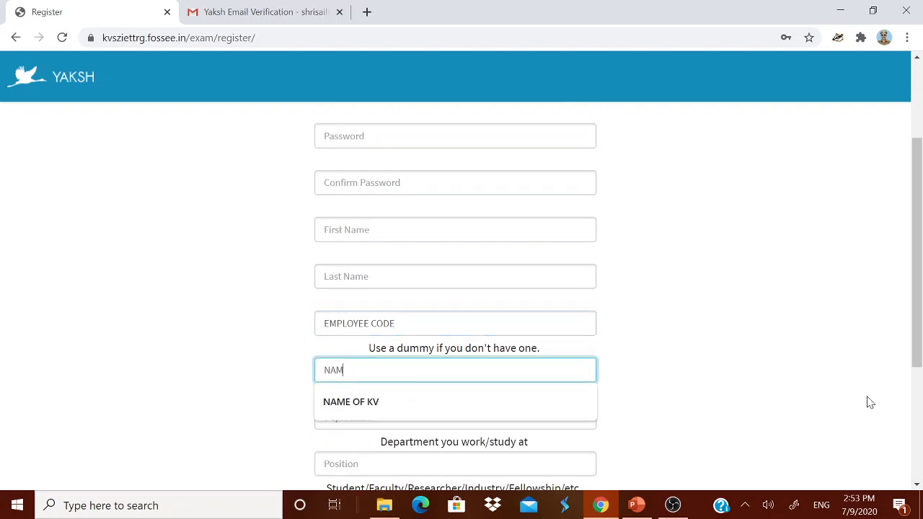
type("E OF YOUR KV")
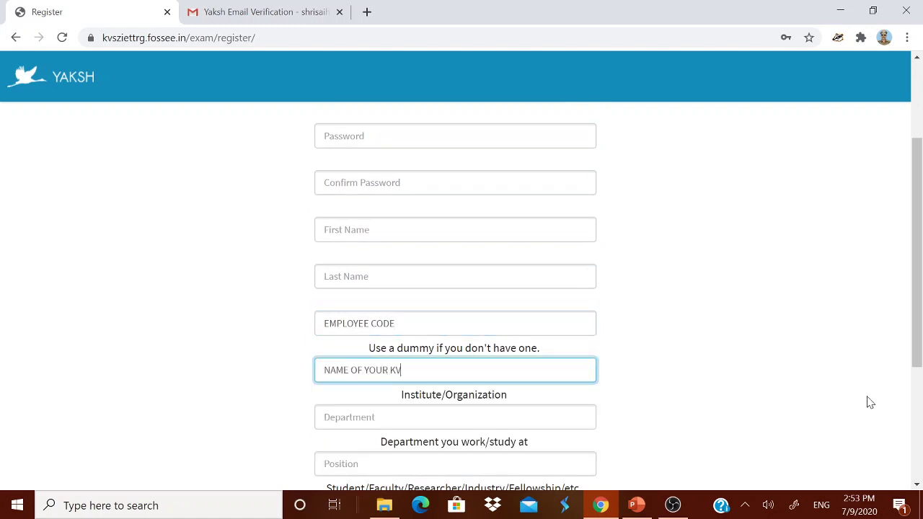
key("Tab")
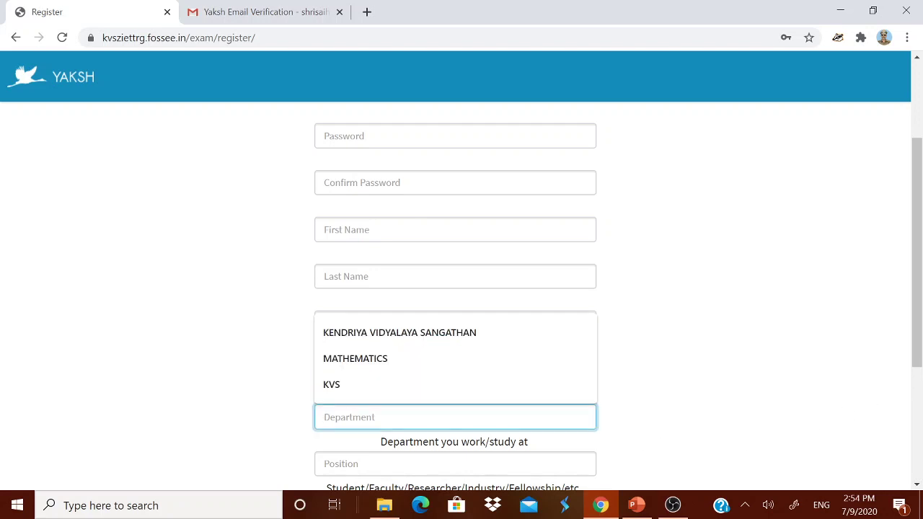
type("KVS")
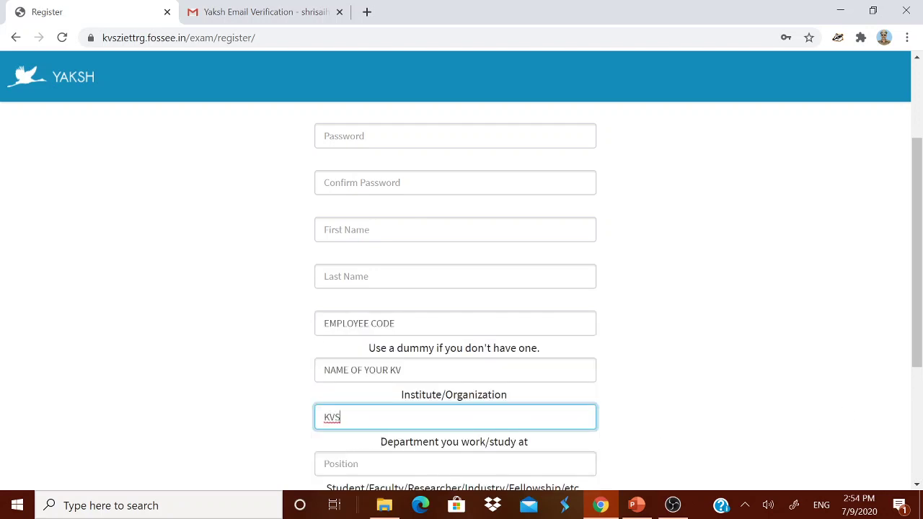
key("Tab")
type("DESI")
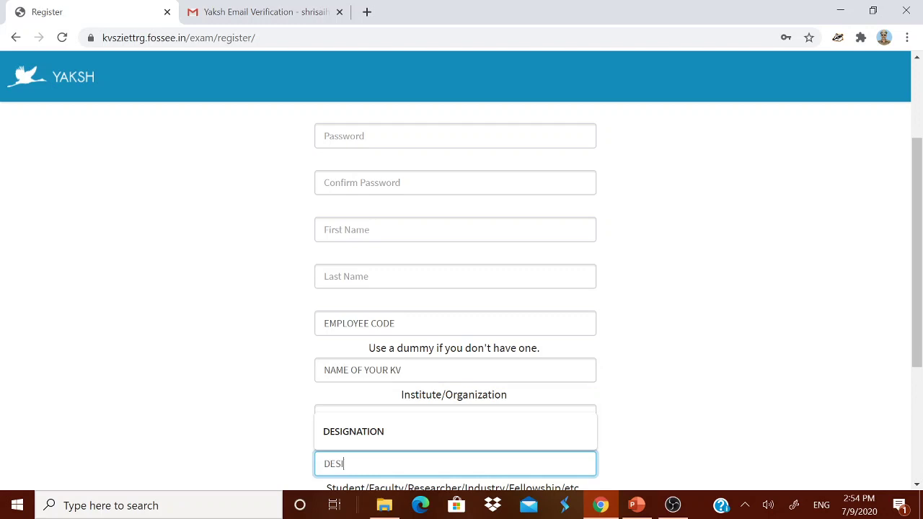
type("GNATION")
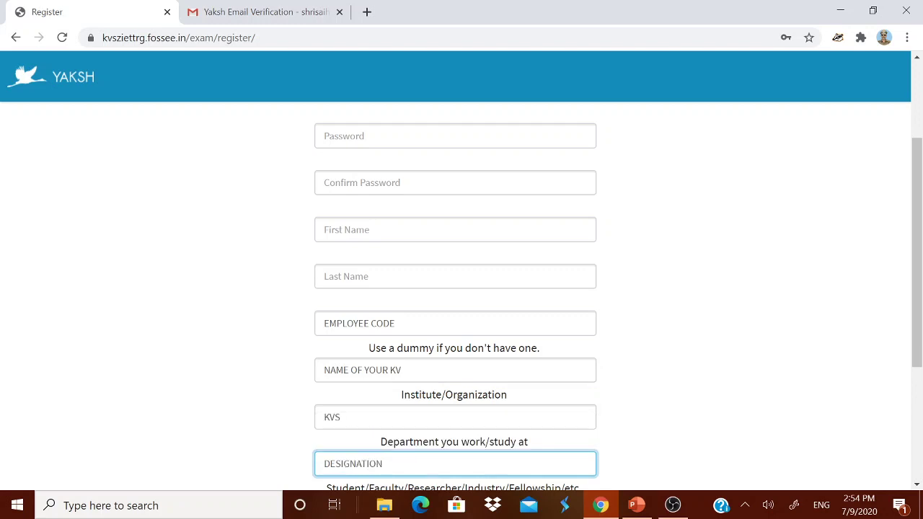
scroll(710, 339, "up", 2)
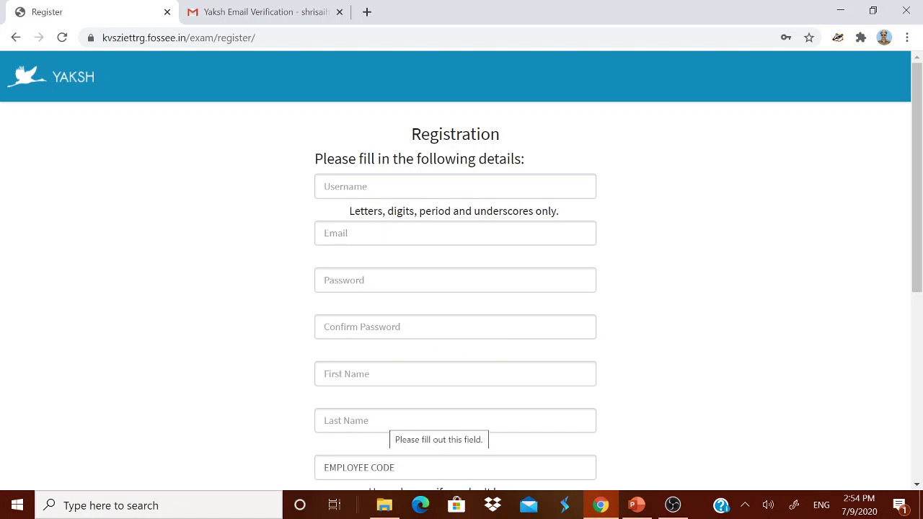
scroll(818, 375, "down", 2)
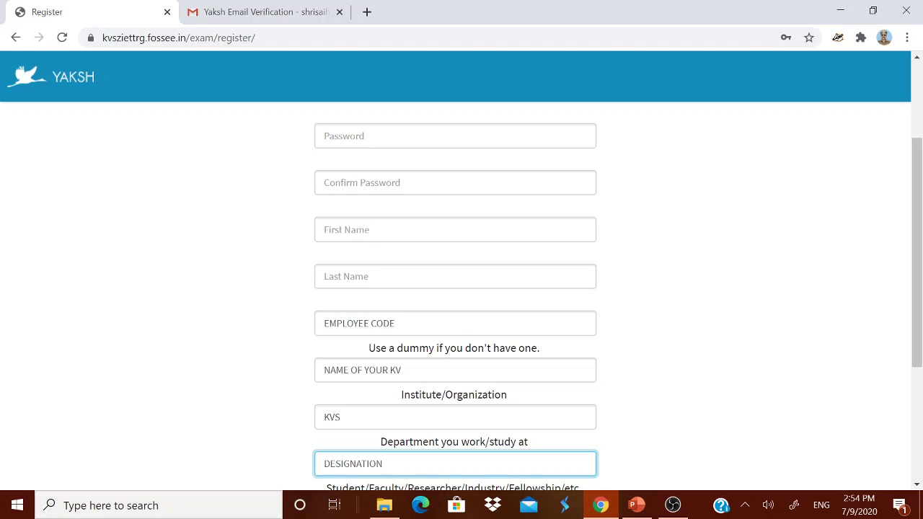
scroll(462, 288, "down", 1)
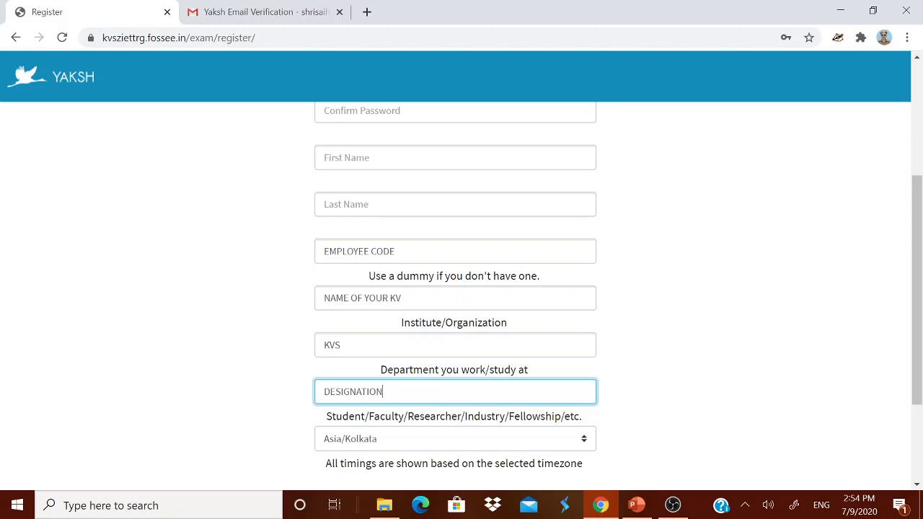
scroll(401, 291, "down", 1)
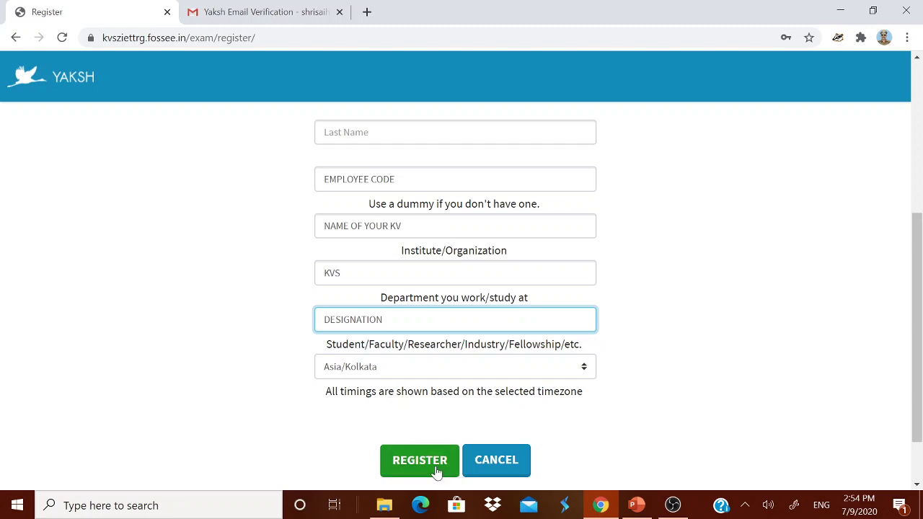
scroll(785, 349, "up", 4)
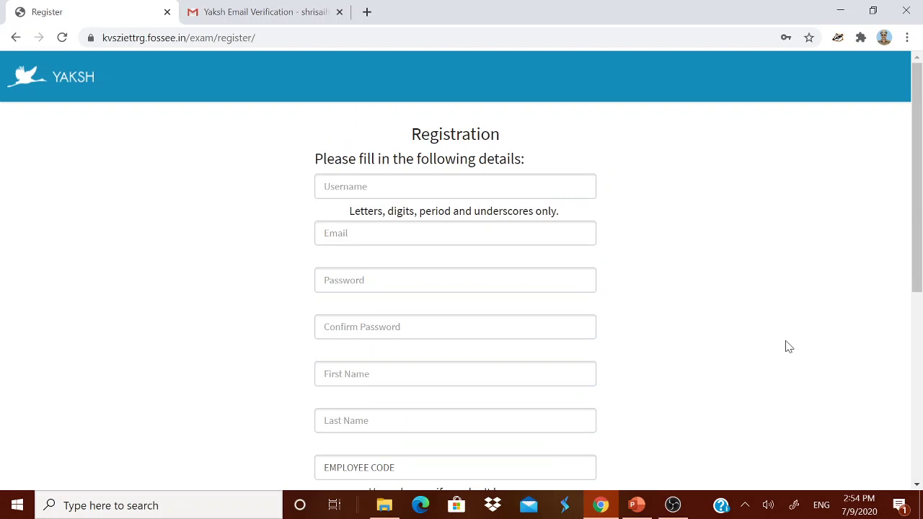
scroll(789, 346, "down", 4)
scroll(789, 347, "up", 4)
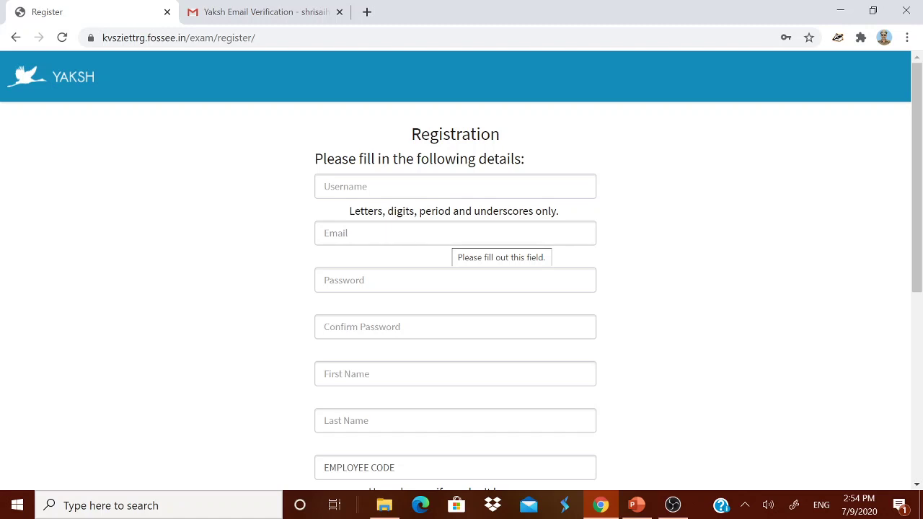
scroll(760, 330, "down", 3)
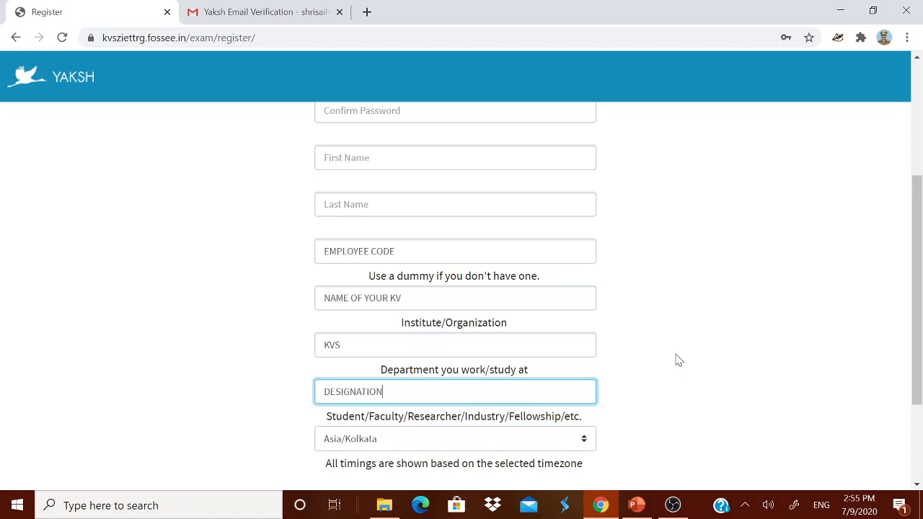
scroll(677, 361, "up", 3)
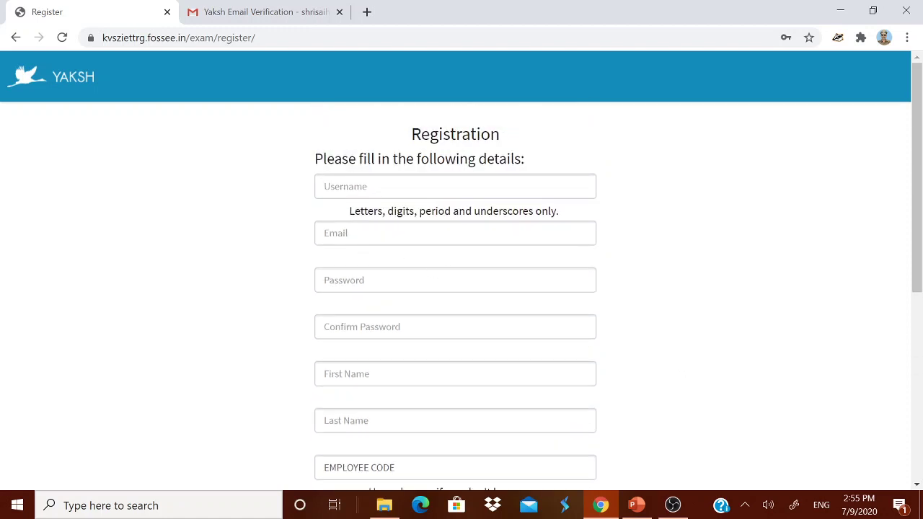
- Open the activation link in the Yaksh Email Verification message in Gmail
left_click(289, 16)
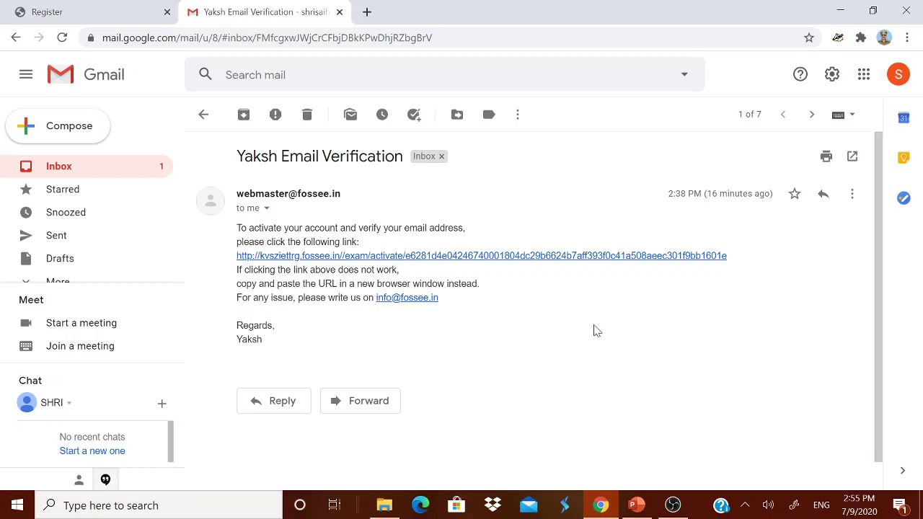
left_click(607, 257)
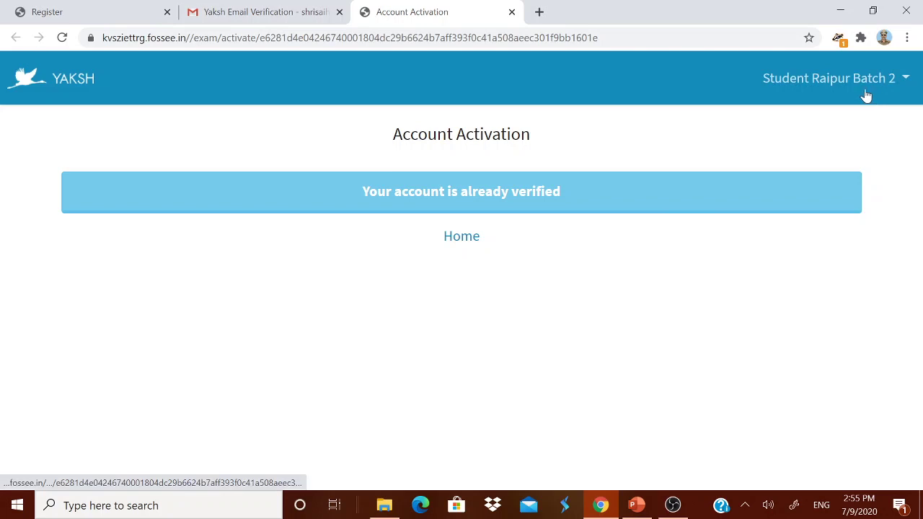
- Go Home from the Account Activation page to the All Courses dashboard
left_click(463, 247)
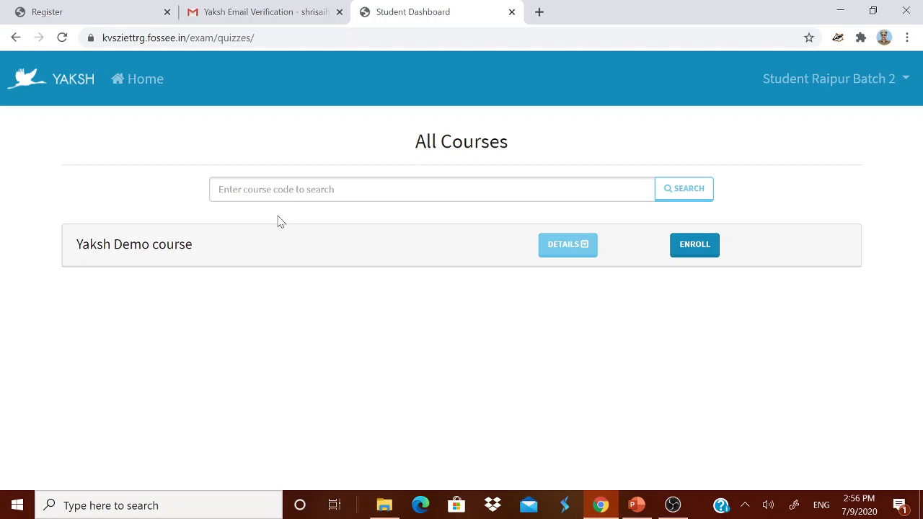
left_click(252, 189)
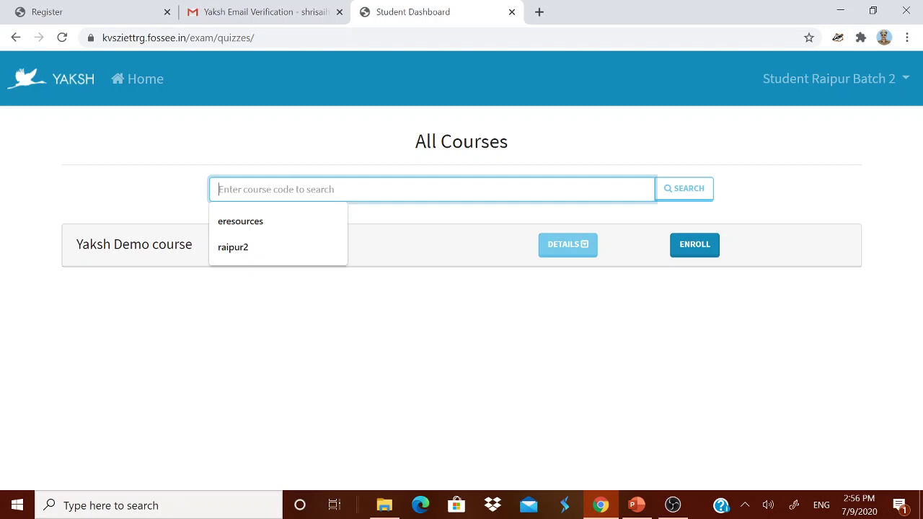
left_click(253, 246)
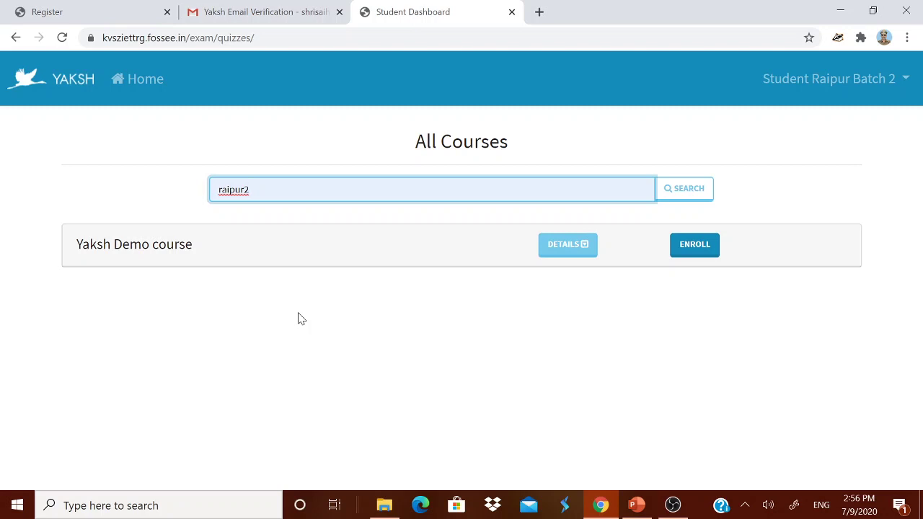
left_click(688, 190)
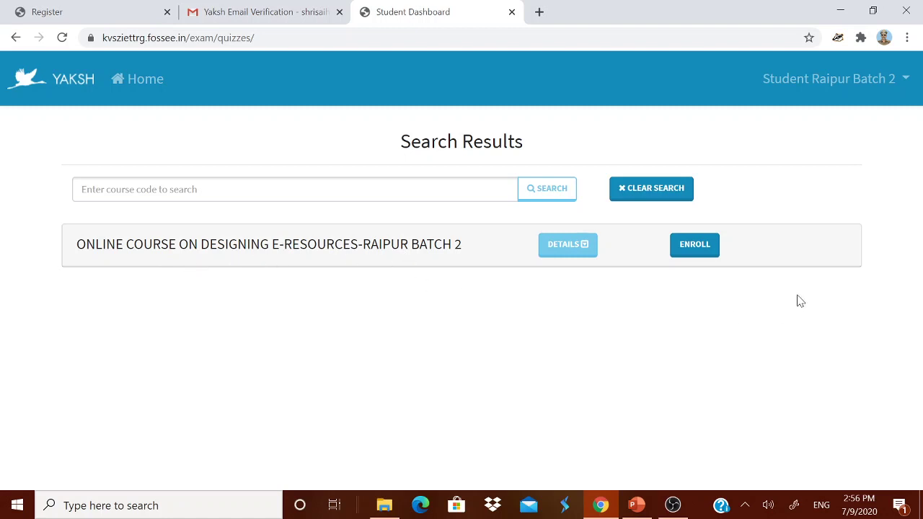
left_click(702, 257)
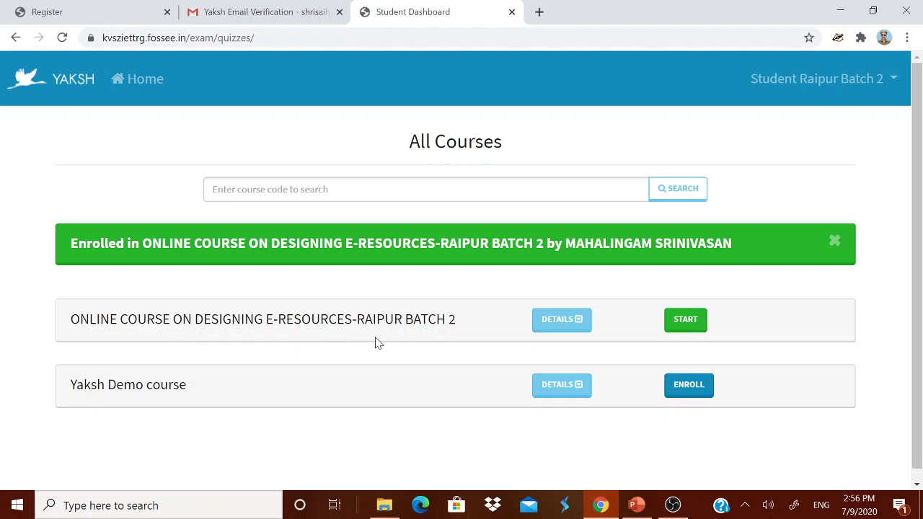
left_click(691, 331)
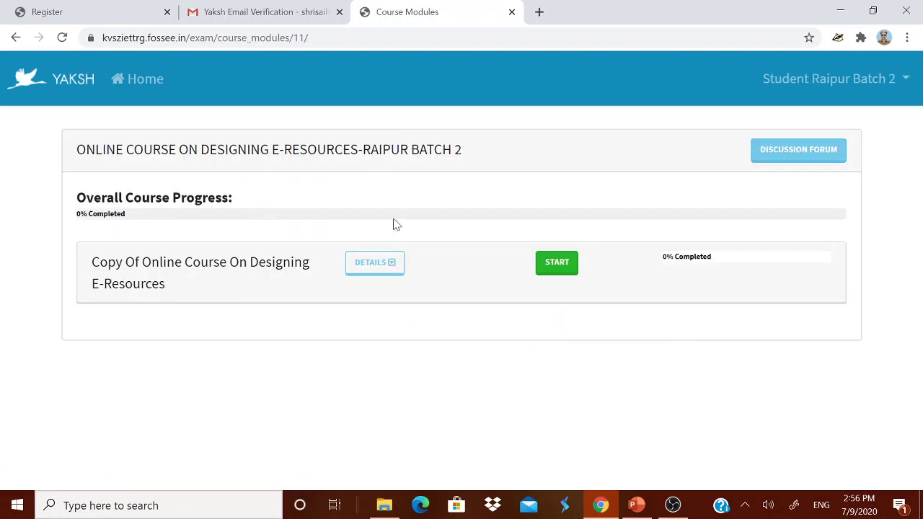
- Open the first module's overview and start its Managing Files and Folders lesson
left_click(556, 267)
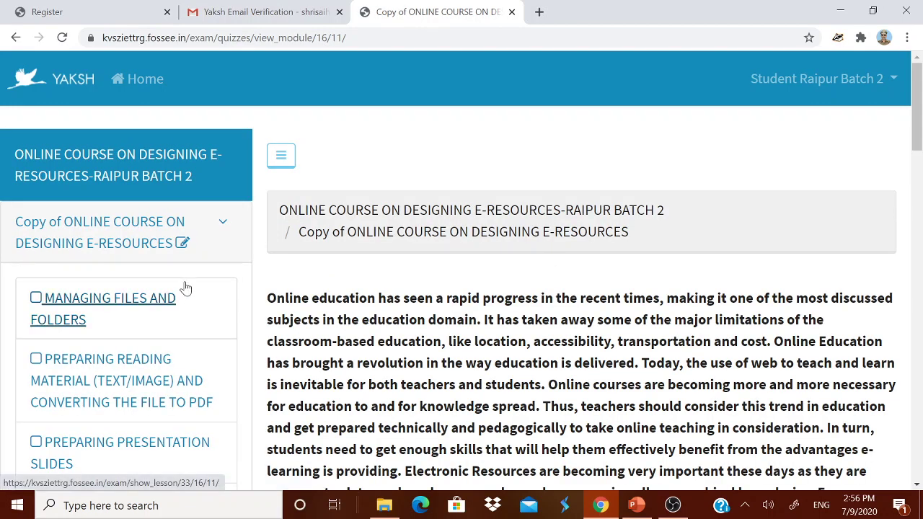
scroll(330, 268, "down", 1)
scroll(461, 291, "down", 5)
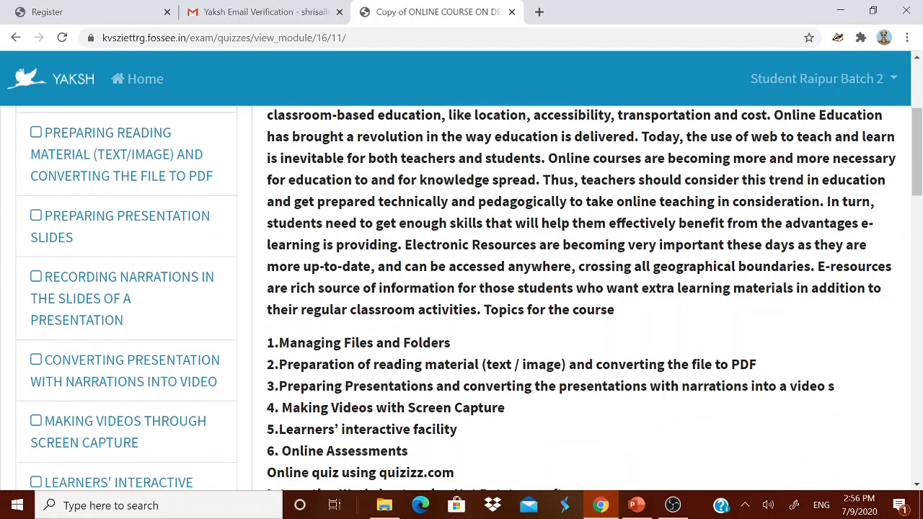
scroll(461, 295, "up", 10)
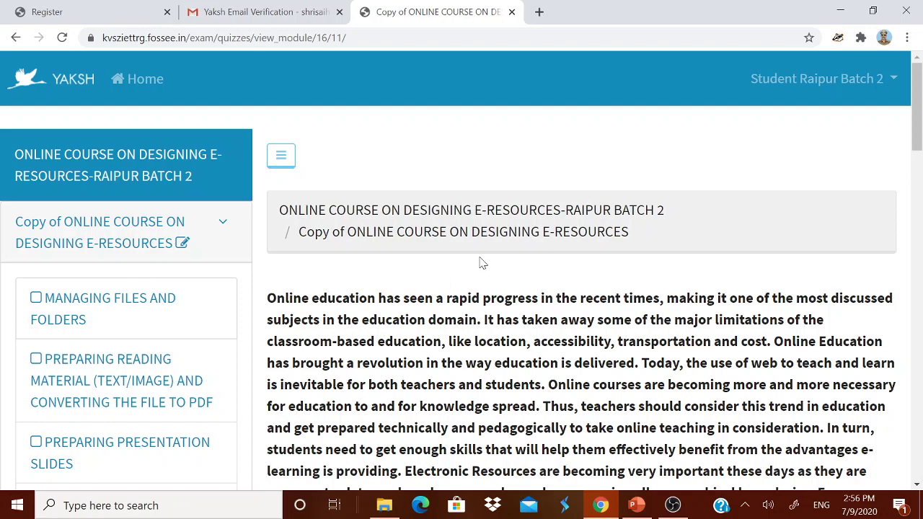
scroll(482, 263, "down", 2)
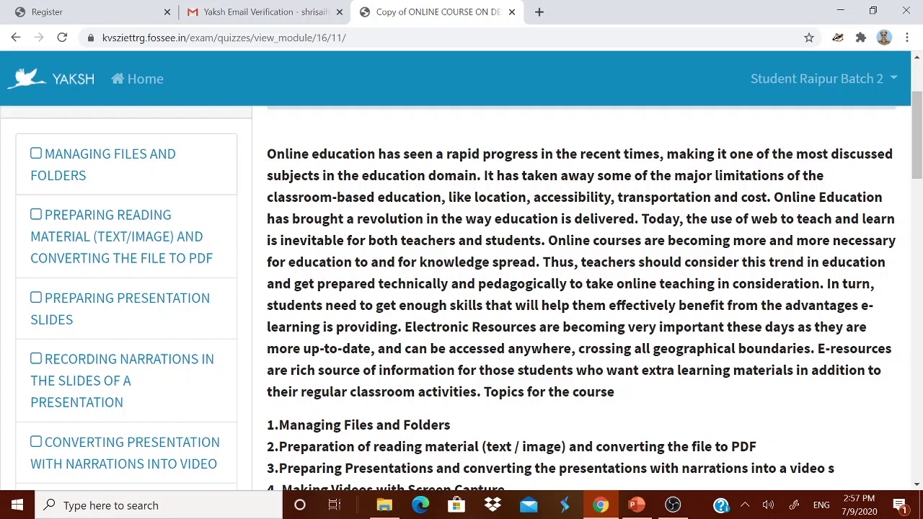
scroll(479, 260, "down", 5)
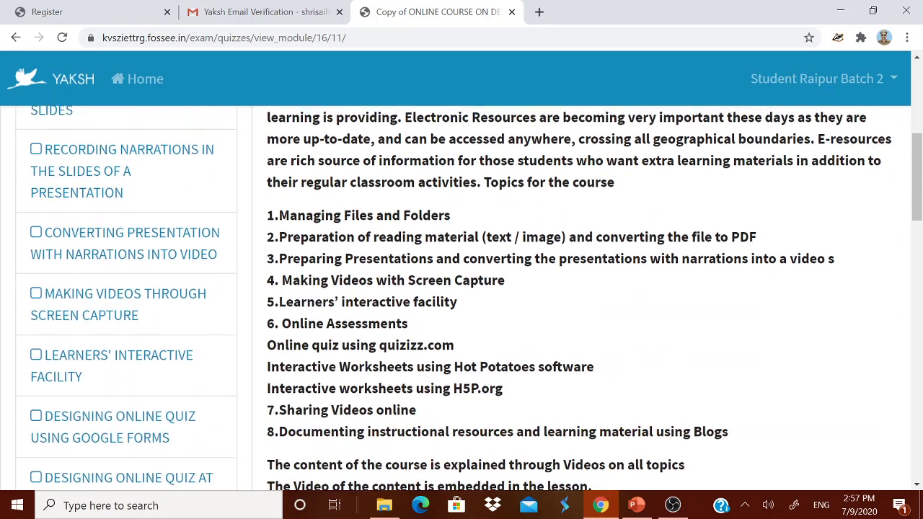
scroll(480, 258, "down", 1)
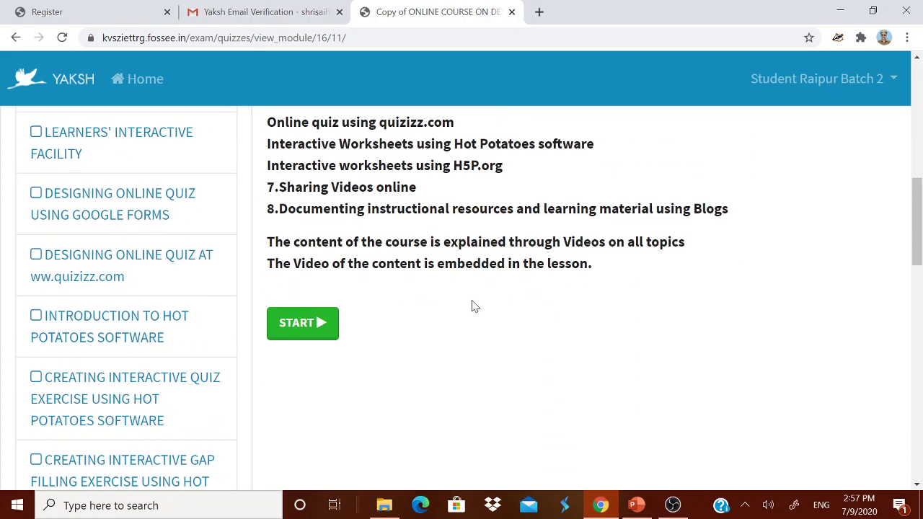
scroll(367, 309, "up", 2)
scroll(367, 309, "down", 2)
left_click(306, 333)
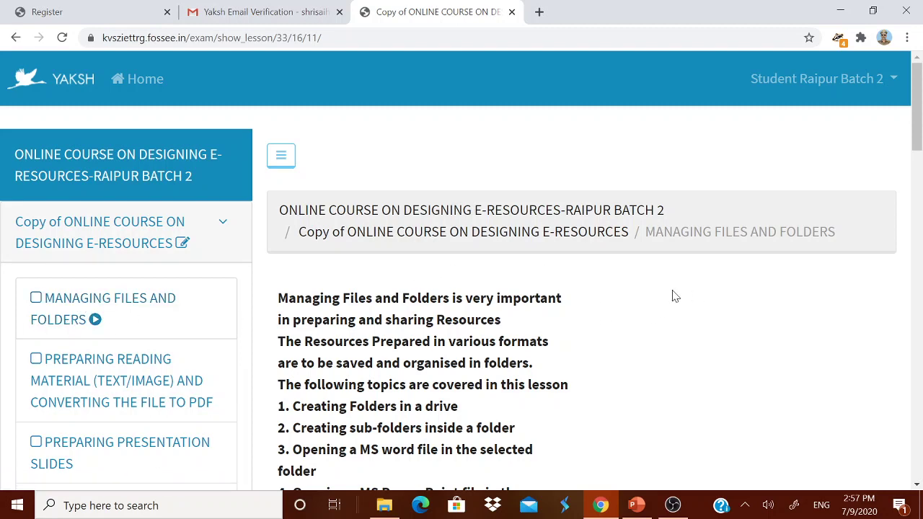
- Collapse the course sidebar and play the Managing Files and Folders YouTube video
left_click(285, 164)
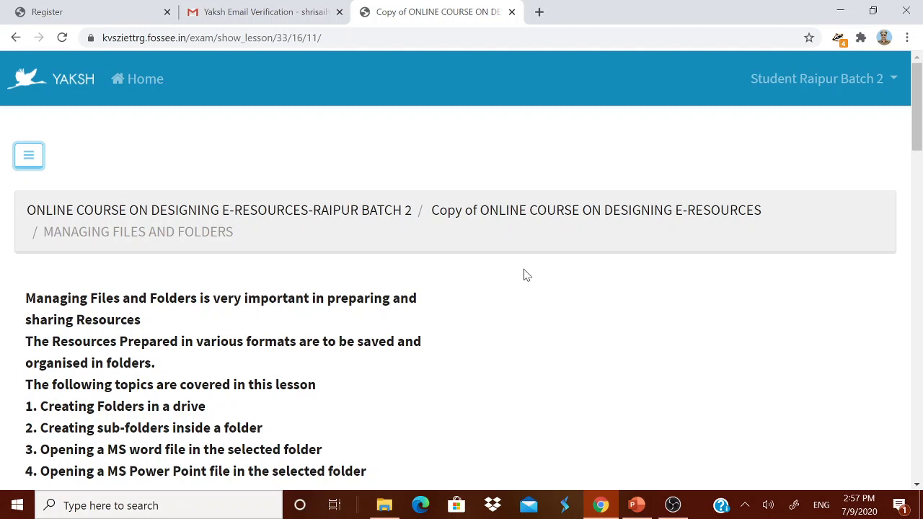
scroll(525, 275, "down", 2)
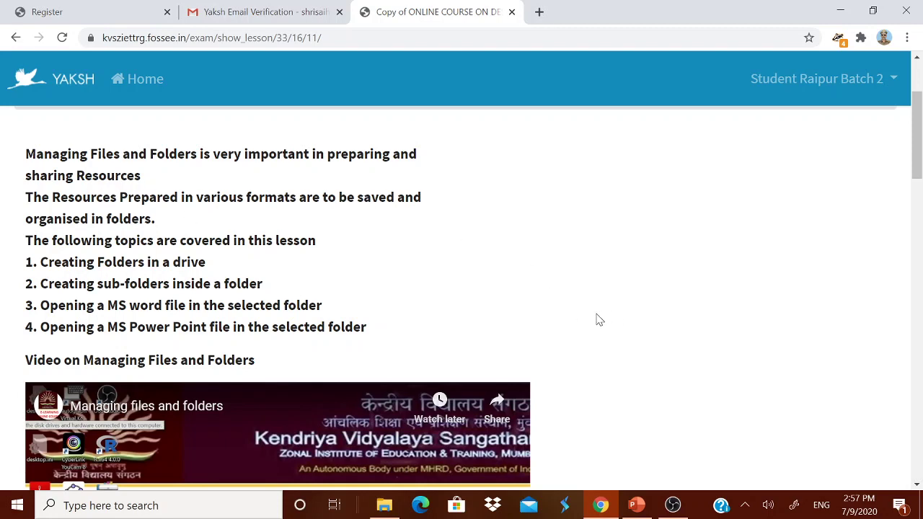
scroll(597, 314, "down", 3)
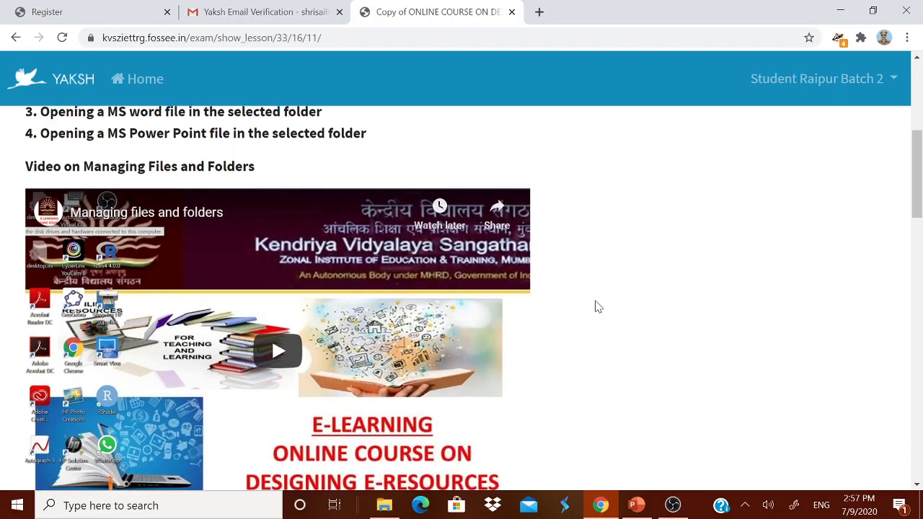
scroll(596, 307, "down", 1)
scroll(597, 306, "up", 1)
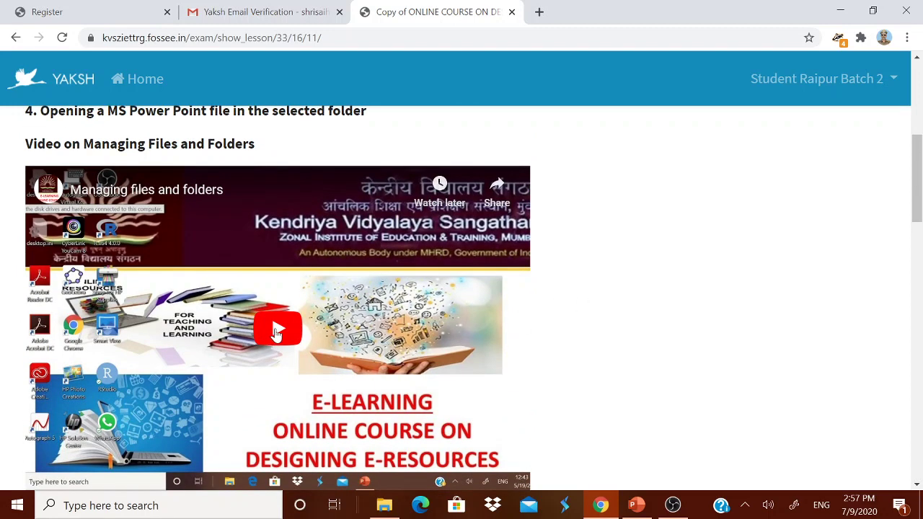
left_click(276, 332)
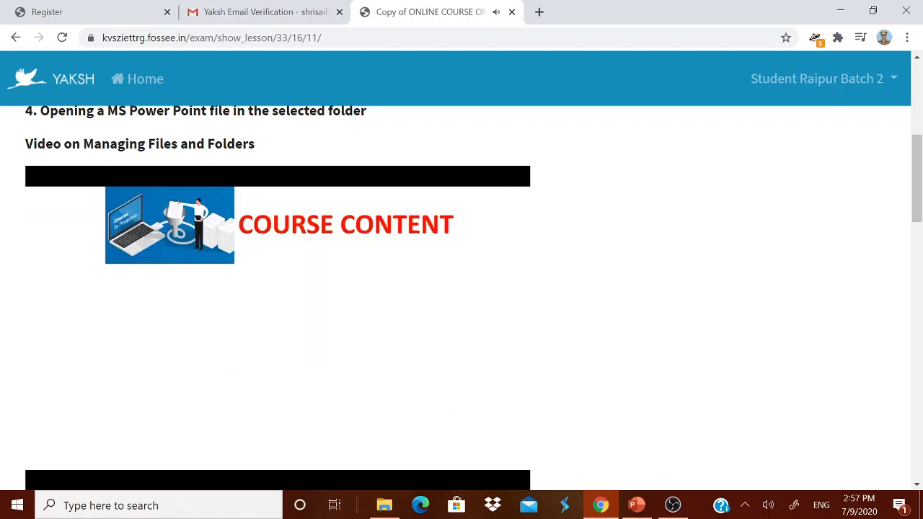
mouse_move(408, 396)
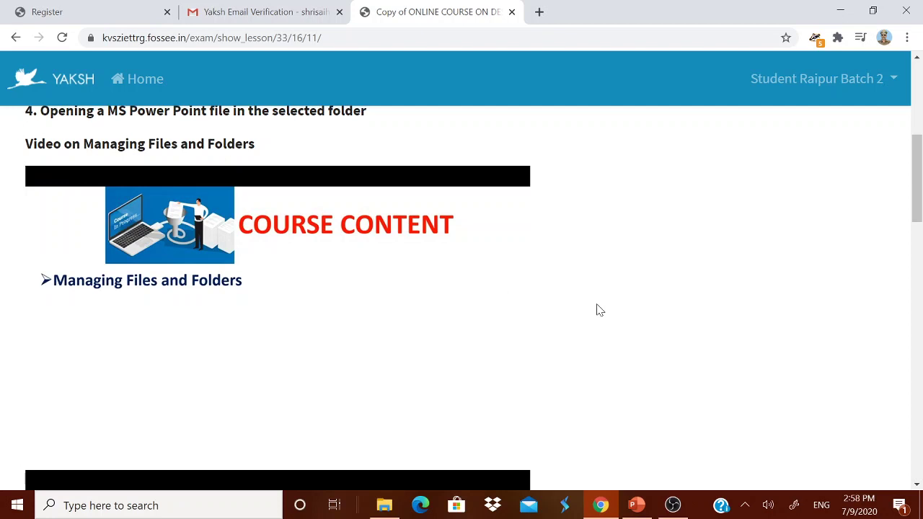
scroll(596, 310, "down", 3)
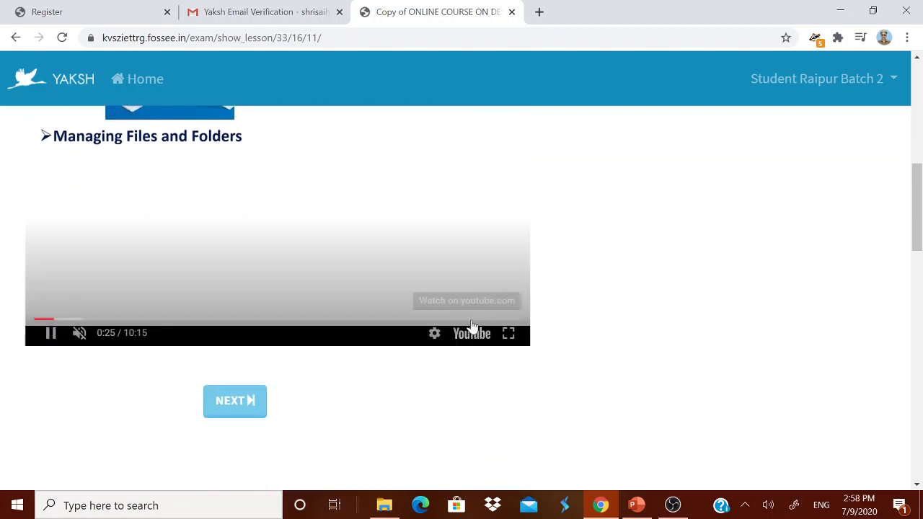
- Advance to the Preparing Reading Material lesson and look over its page and lesson list
left_click(232, 402)
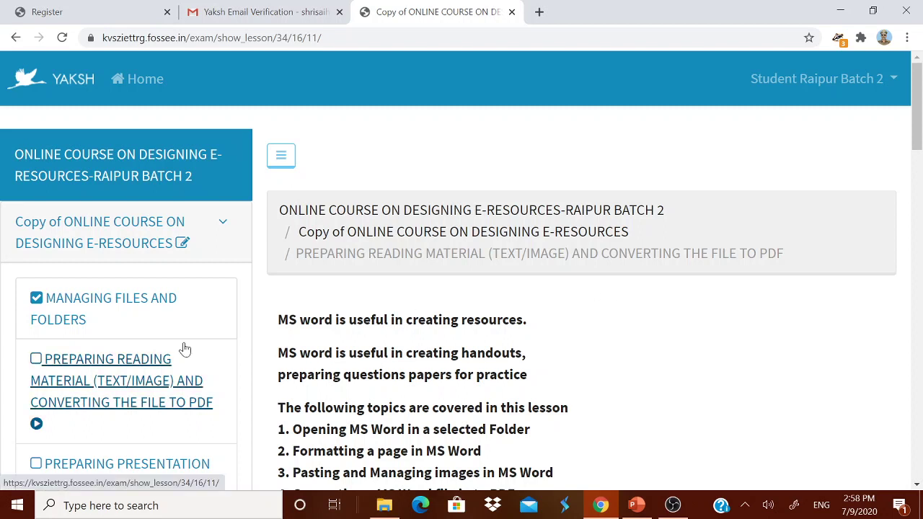
scroll(200, 352, "down", 1)
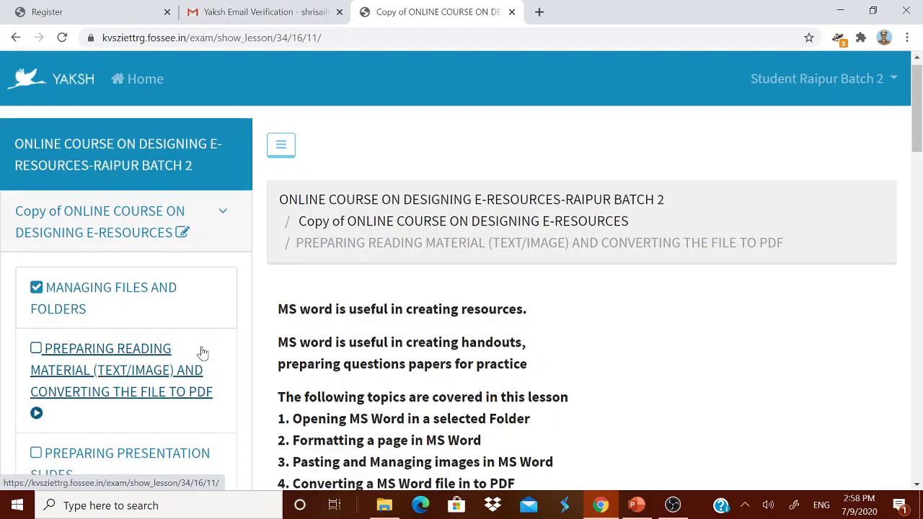
scroll(201, 352, "down", 12)
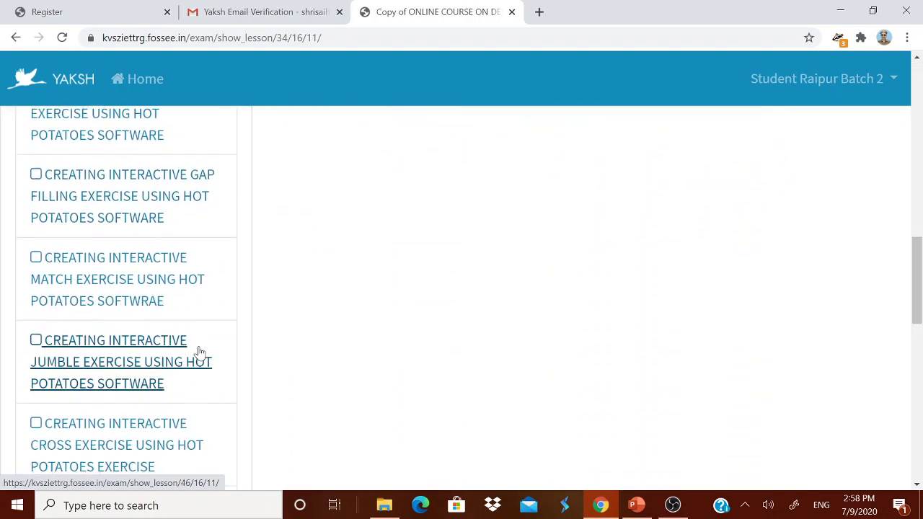
scroll(199, 352, "down", 6)
scroll(198, 352, "up", 15)
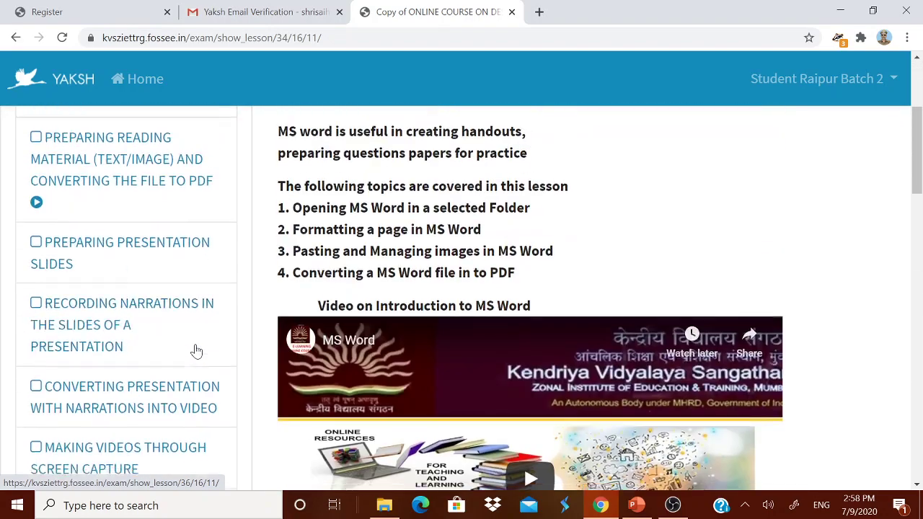
scroll(196, 351, "up", 3)
scroll(196, 351, "down", 6)
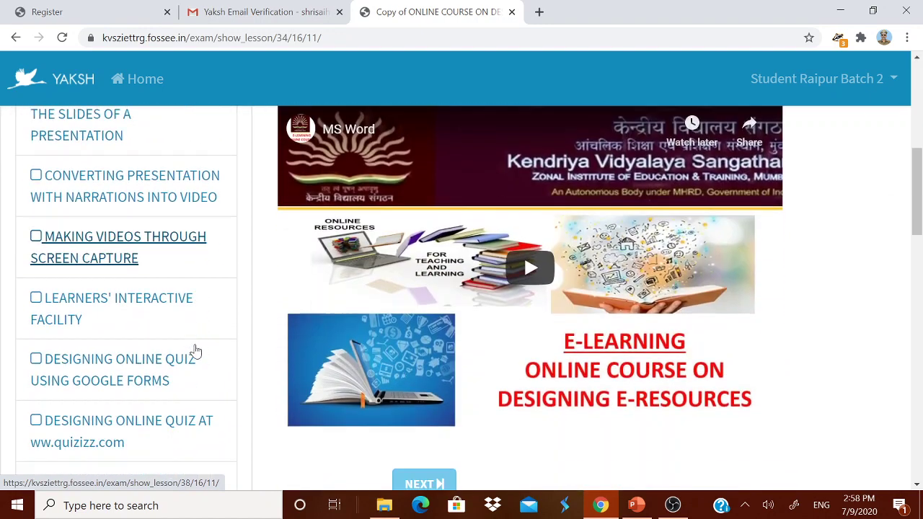
scroll(197, 351, "down", 3)
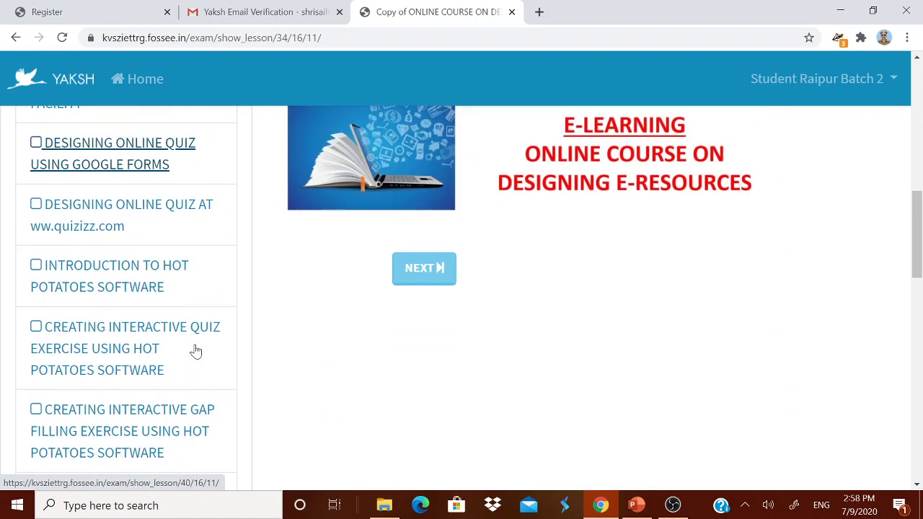
scroll(196, 351, "up", 4)
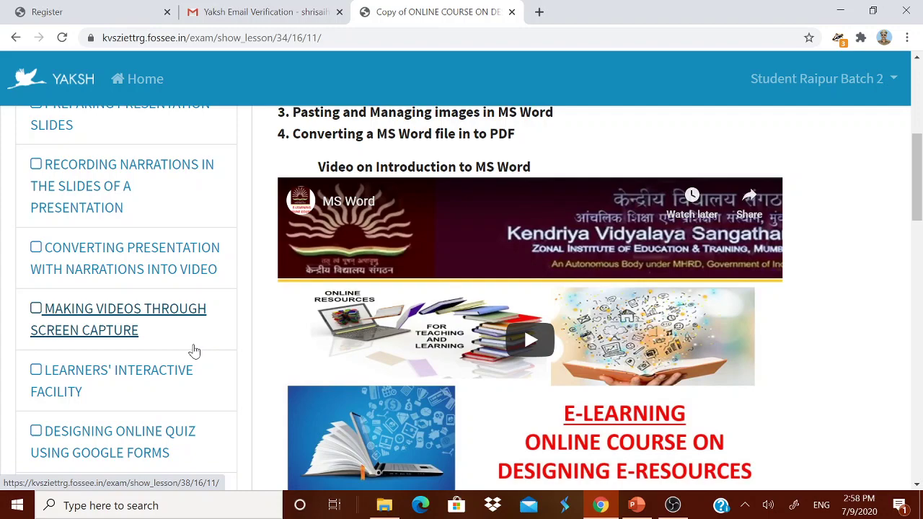
scroll(194, 351, "up", 2)
scroll(194, 351, "down", 1)
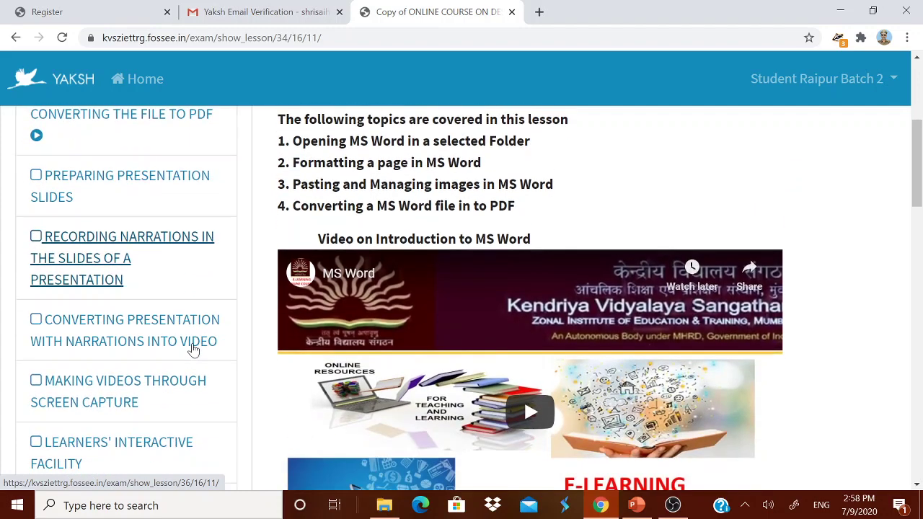
- Try the 'Converting Presentation with narrations into video' lesson, then restart at Managing Files and Folders
left_click(189, 349)
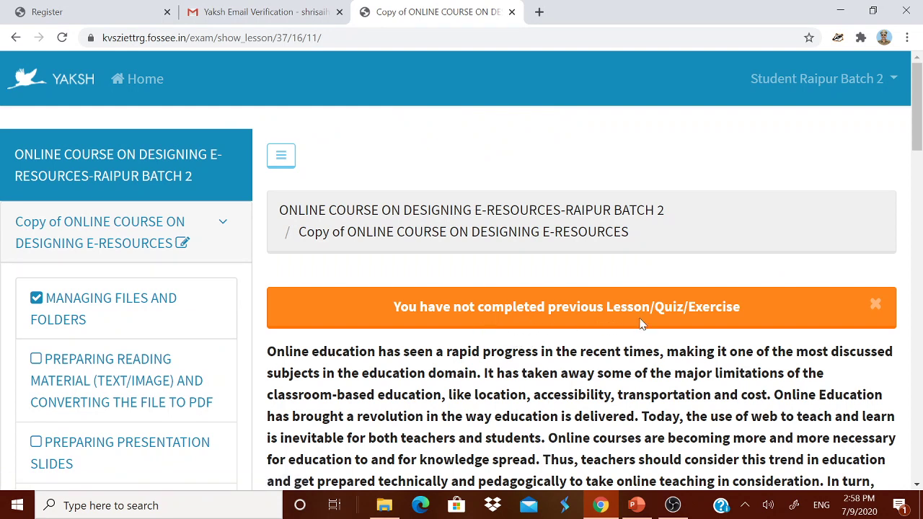
scroll(408, 432, "down", 6)
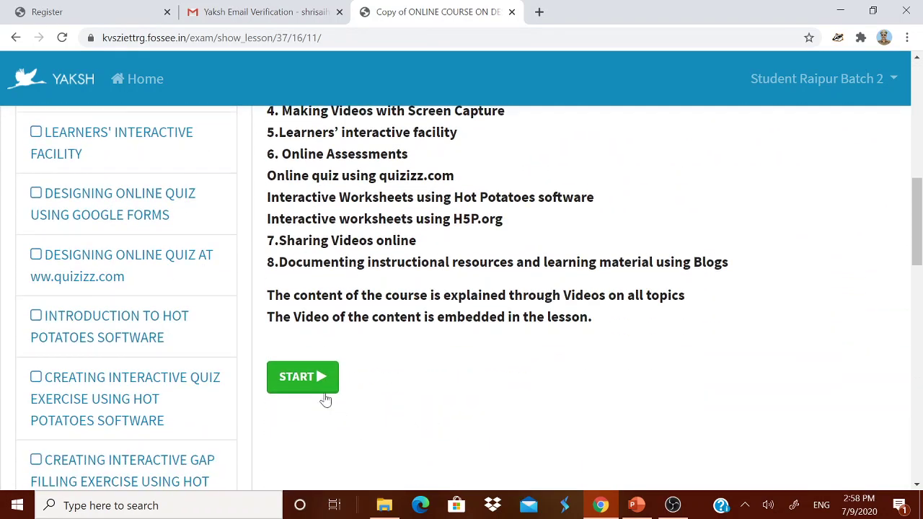
left_click(318, 384)
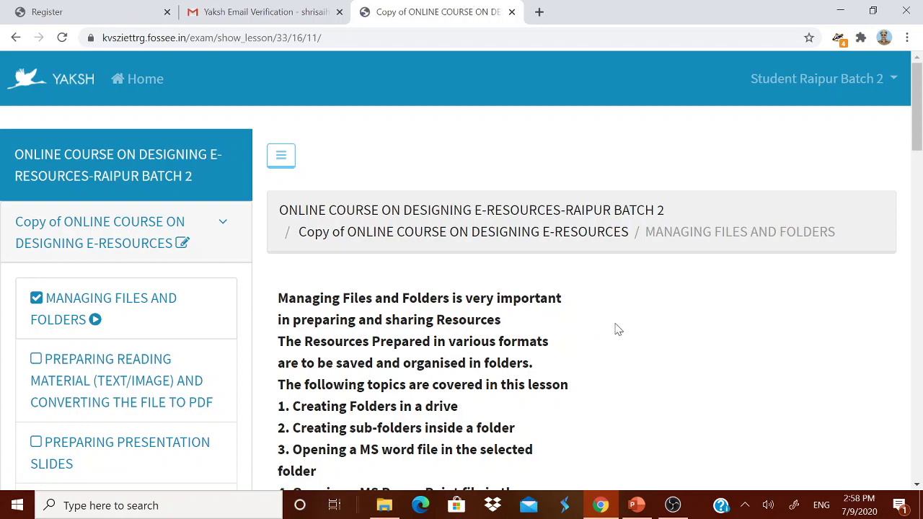
scroll(609, 329, "down", 6)
scroll(602, 328, "down", 4)
scroll(548, 321, "up", 2)
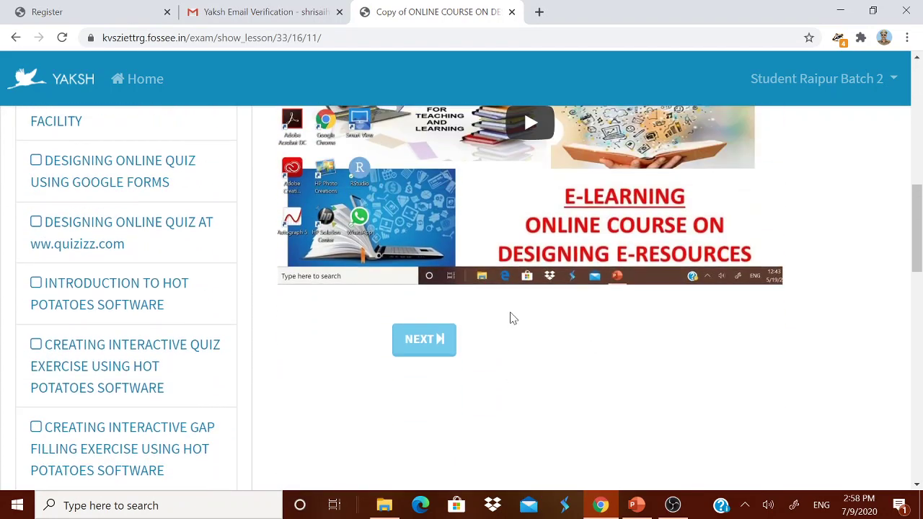
- Advance to the MS Word to PDF lesson, hiding then restoring the course outline
left_click(416, 377)
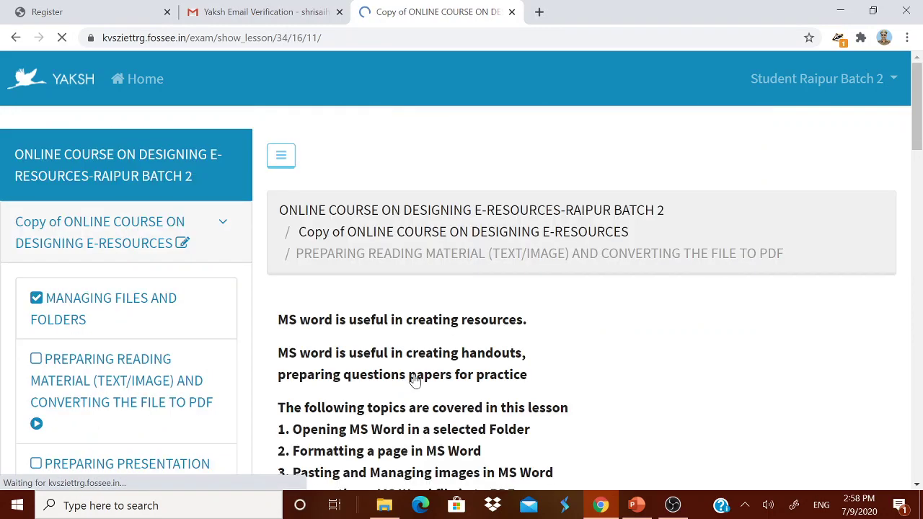
left_click(287, 161)
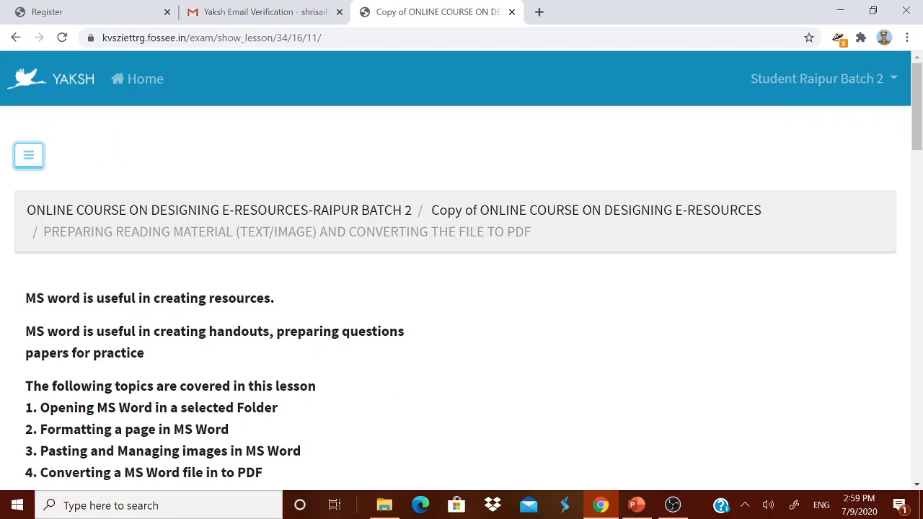
scroll(432, 274, "down", 5)
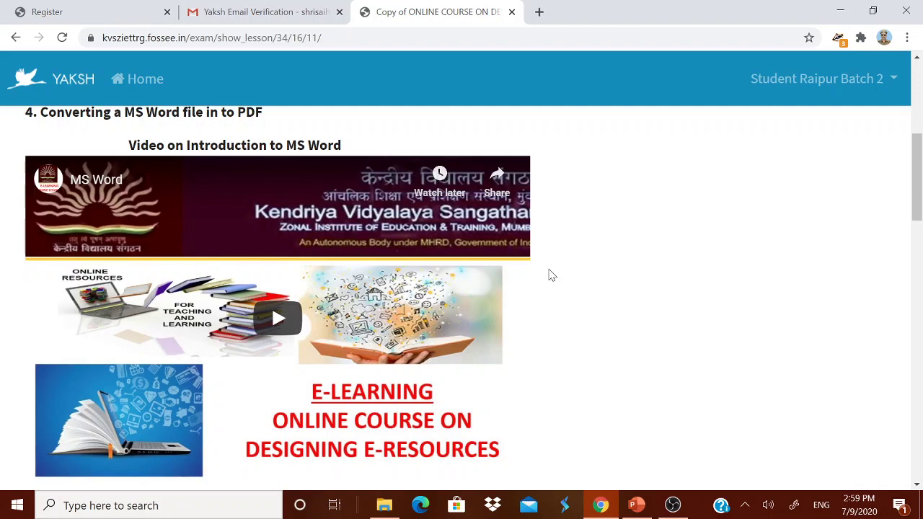
scroll(815, 231, "up", 5)
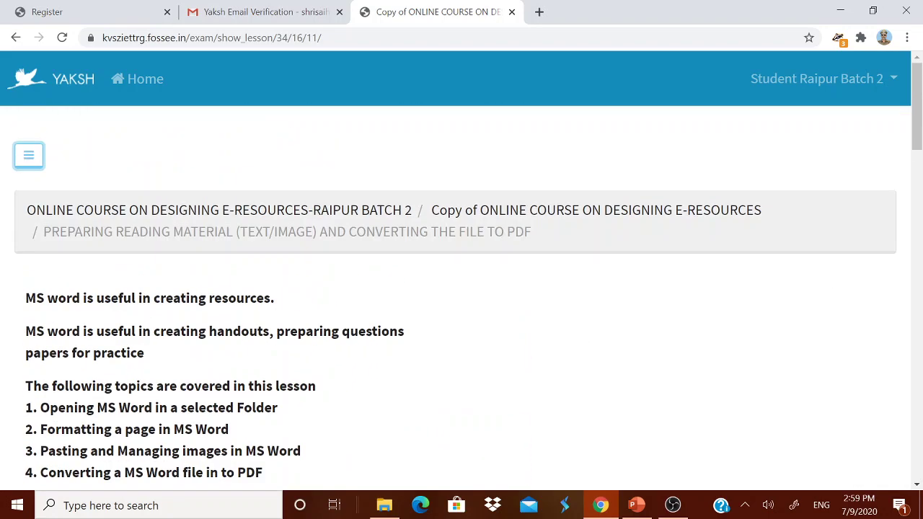
left_click(29, 156)
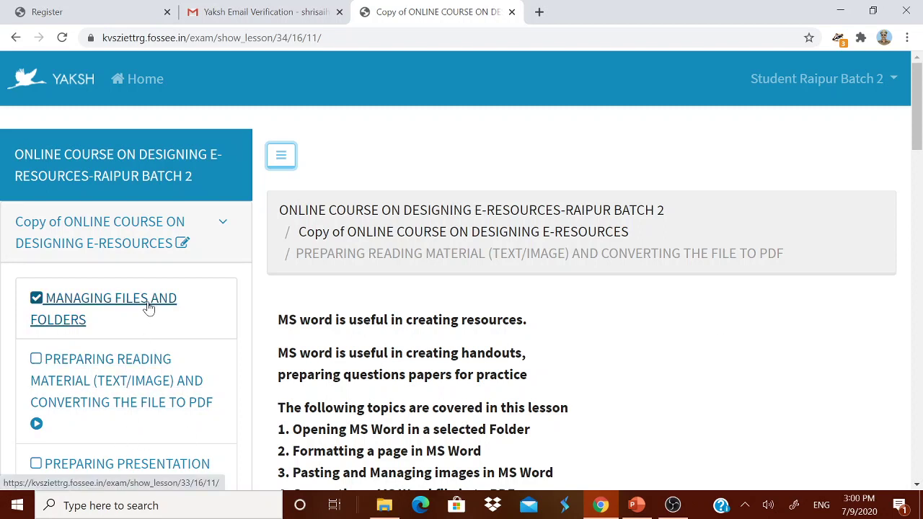
- Bring the PowerPoint deck COURE THROUGH YAKSH.pptx to the front
scroll(148, 307, "down", 7)
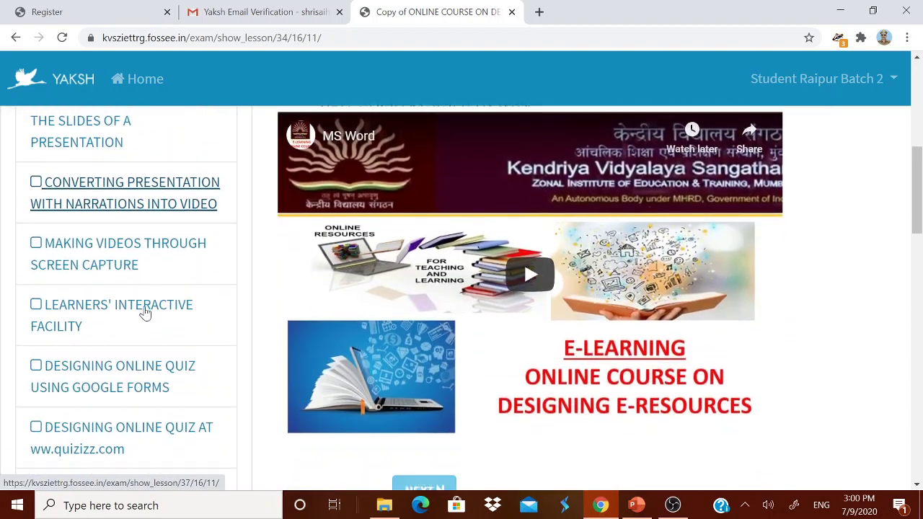
scroll(144, 309, "down", 6)
scroll(377, 313, "up", 8)
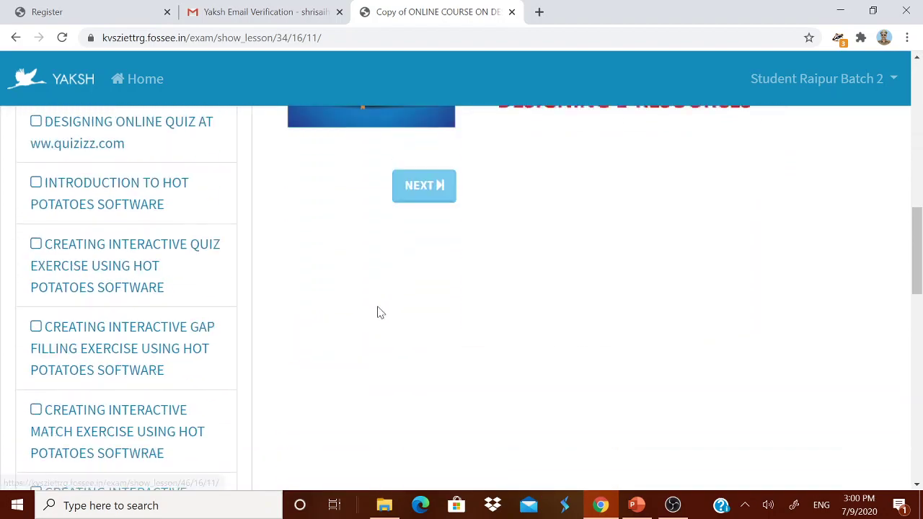
scroll(377, 313, "up", 5)
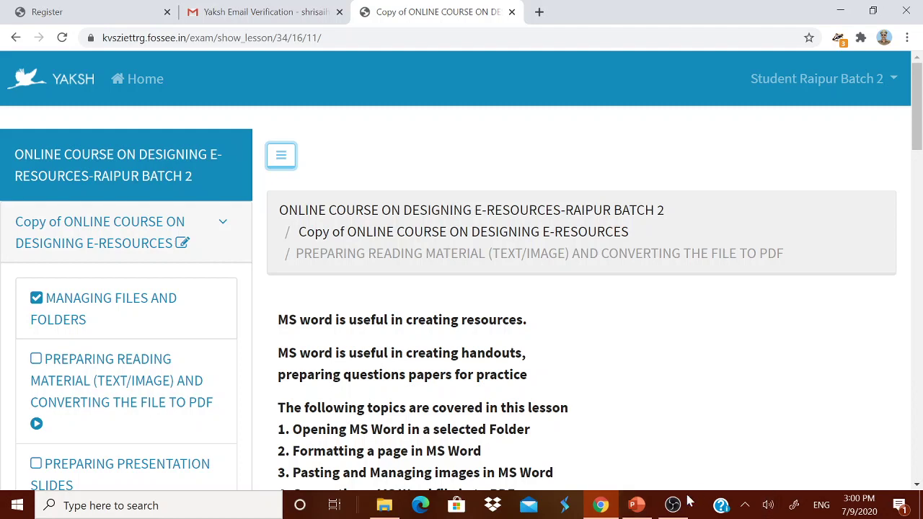
mouse_move(644, 508)
left_click(642, 439)
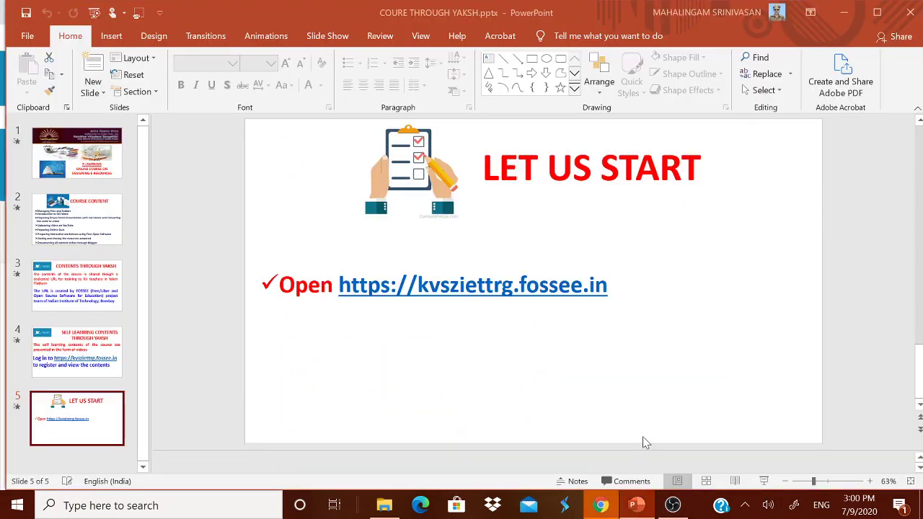